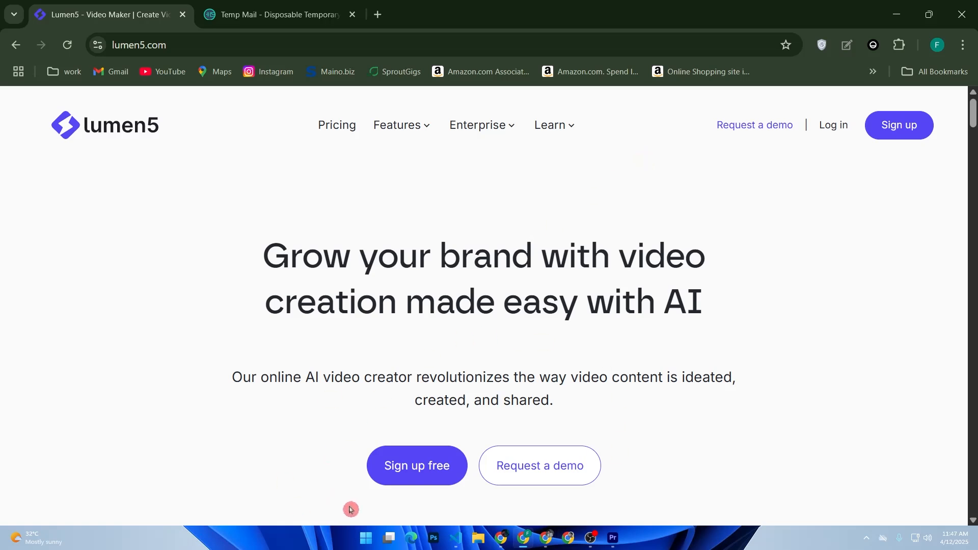
Step: Open the free account sign-up form and fill in the full name
click(390, 484)
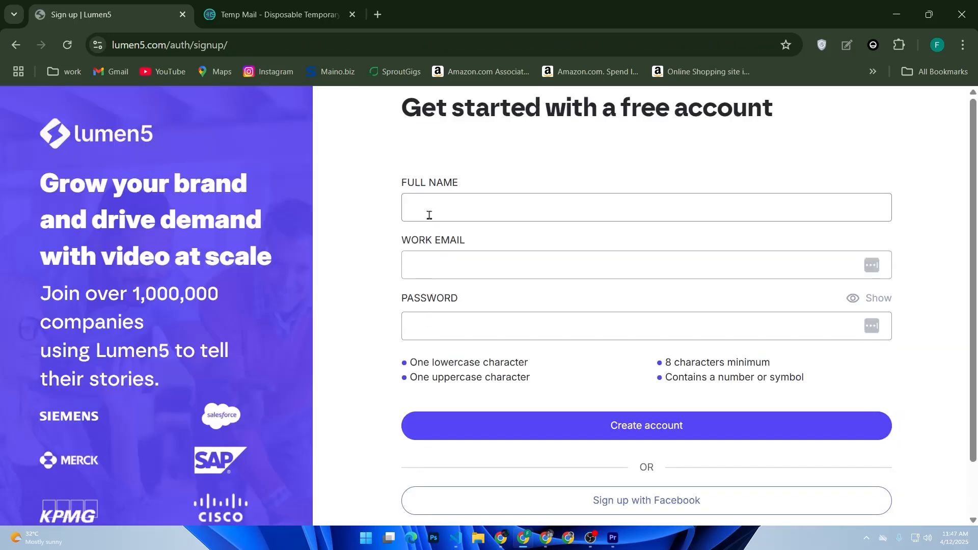
click(429, 215)
click(481, 237)
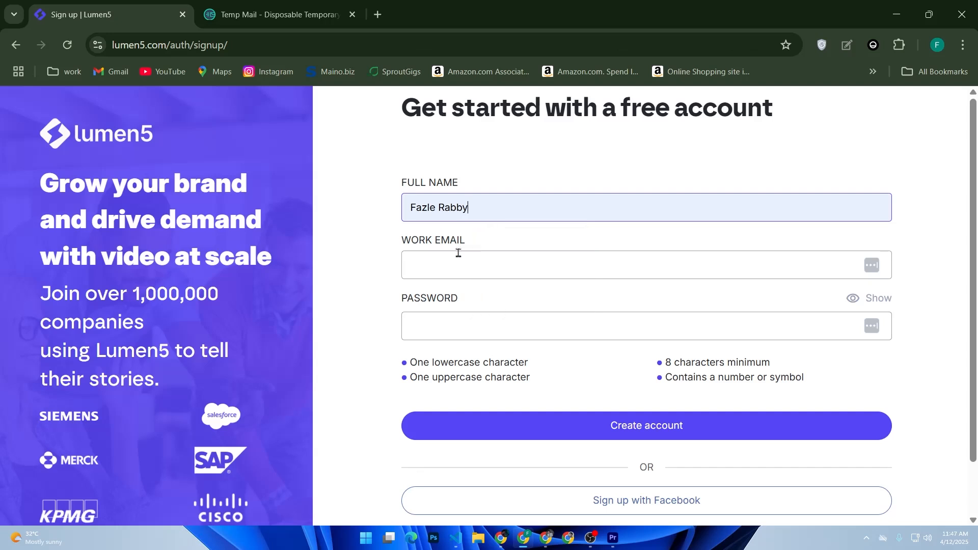
Step: Copy the disposable address from the Temp Mail page and fill it in as the work email on the sign-up form
click(450, 258)
text(How To Make Money With Tools For Beginners 2025)
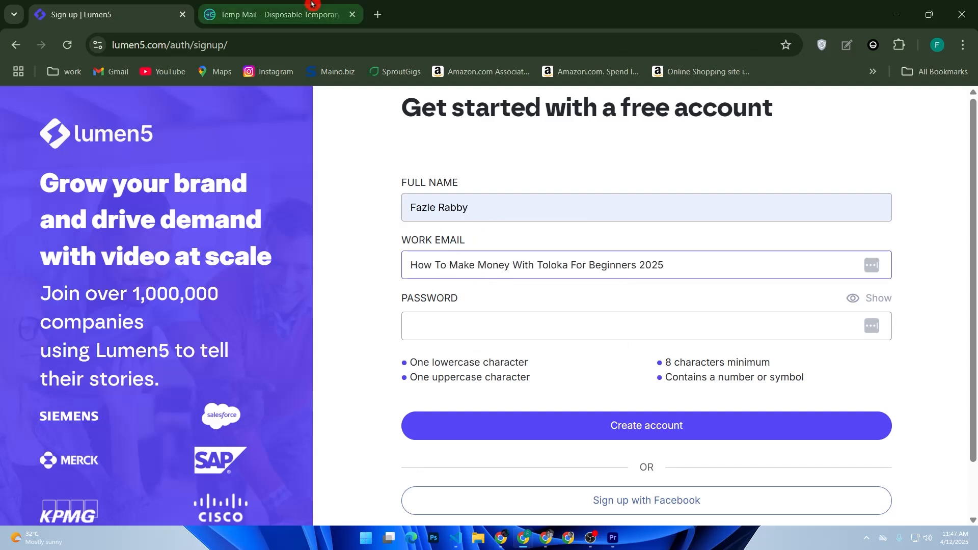
click(275, 15)
click(617, 244)
click(102, 14)
triple_click(438, 262)
key(ctrl+v)
Step: Fill the password field with the suggested strong password and create the account
click(460, 337)
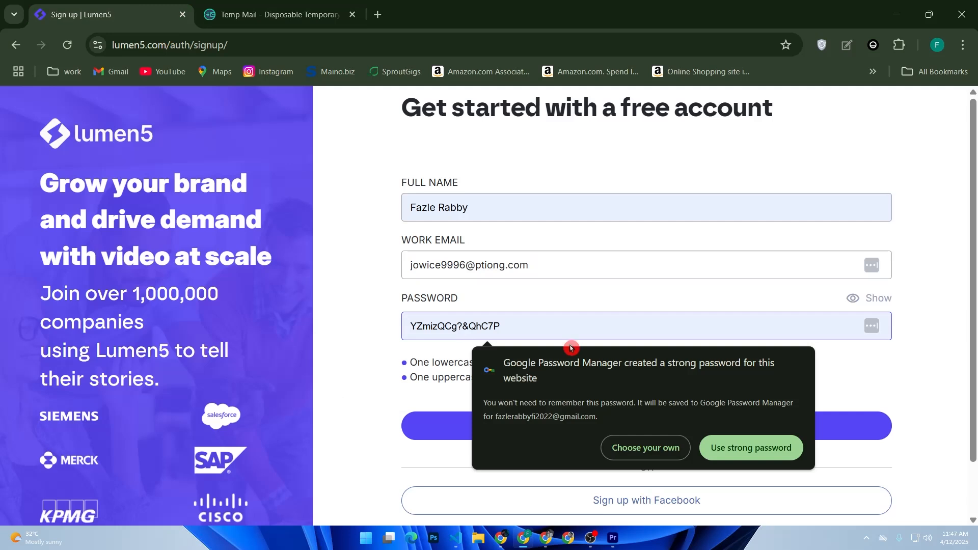
click(714, 448)
click(497, 435)
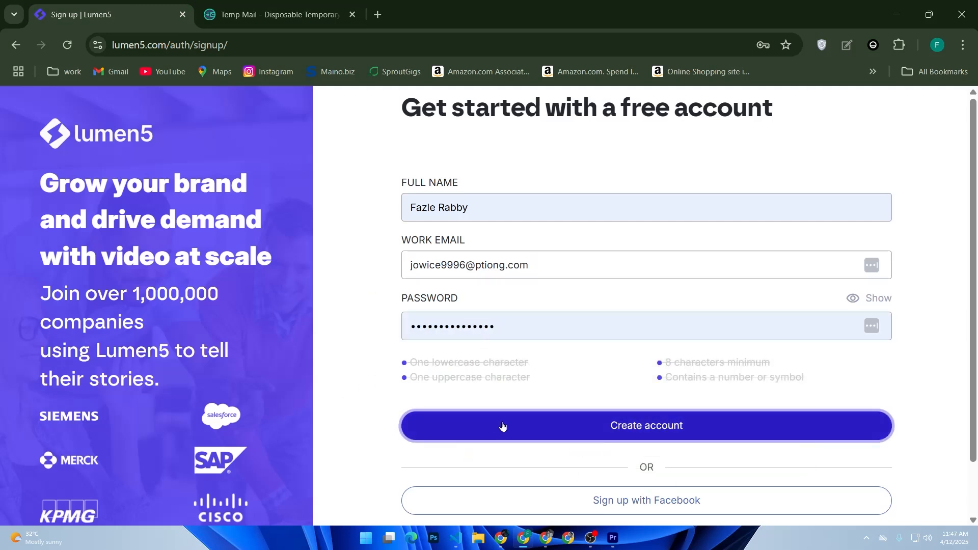
click(637, 424)
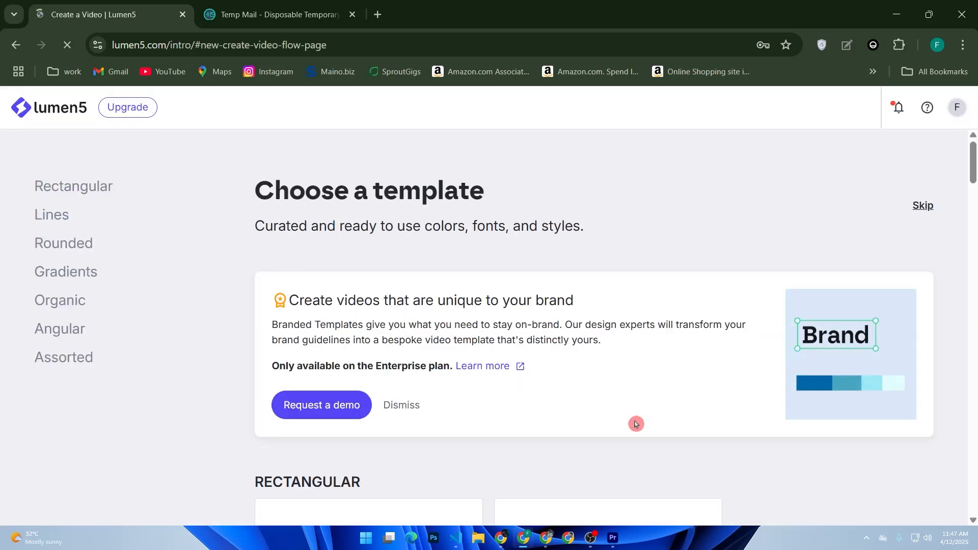
click(923, 205)
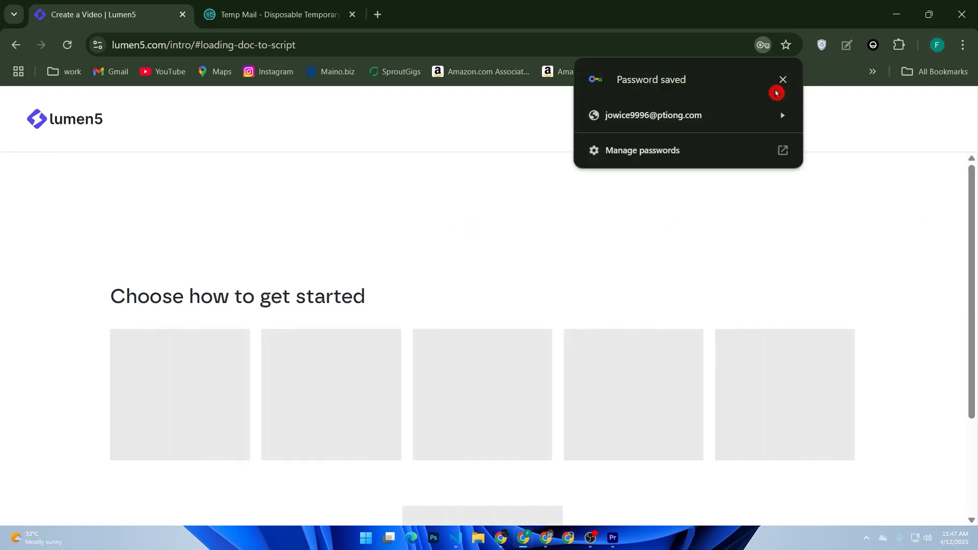
click(783, 80)
scroll(376, 234, down, 3)
scroll(375, 237, up, 3)
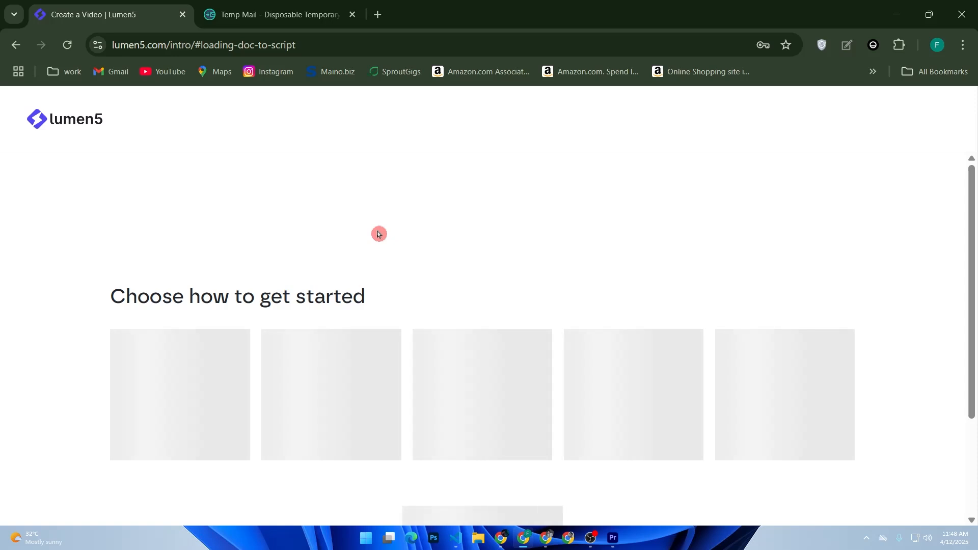
click(87, 126)
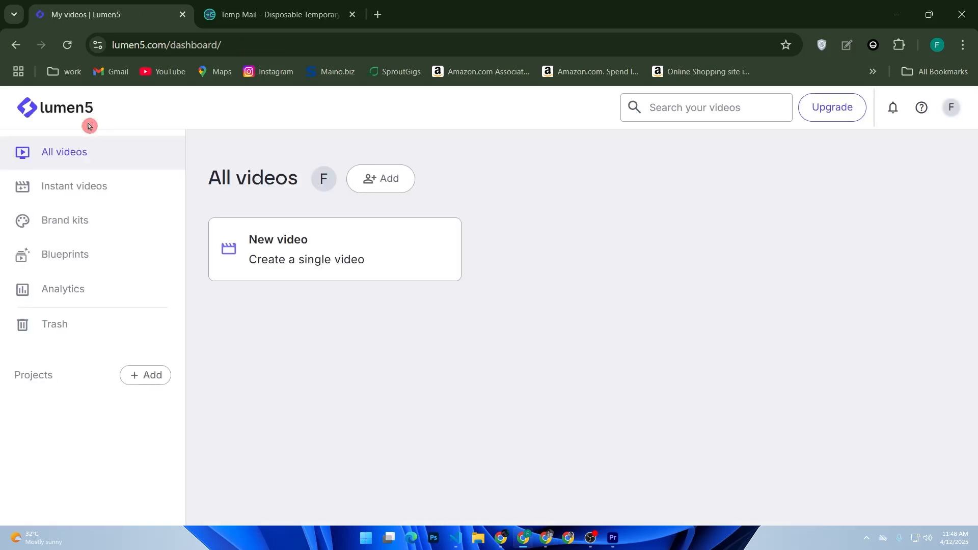
Step: Start a new single video using the Nimbus template from the Rectangular group
click(310, 272)
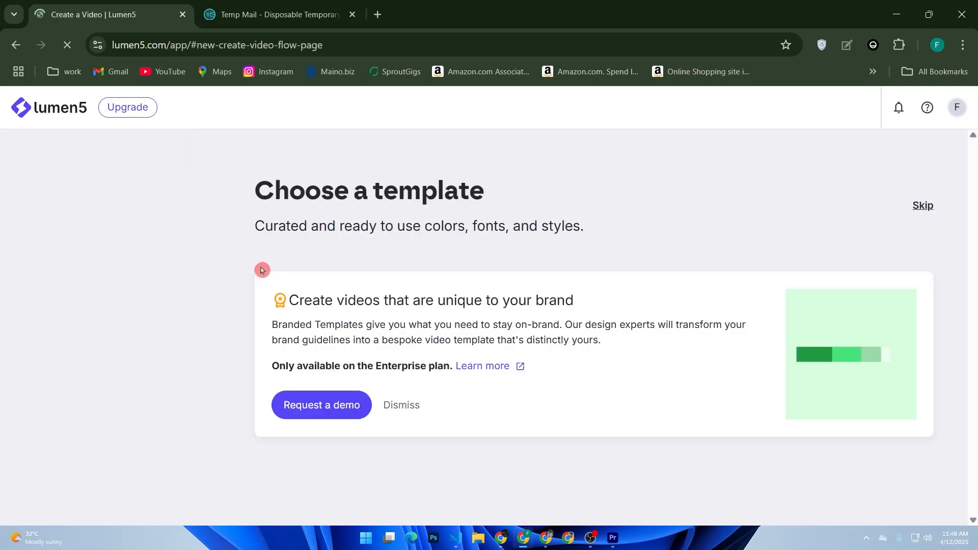
scroll(347, 412, down, 8)
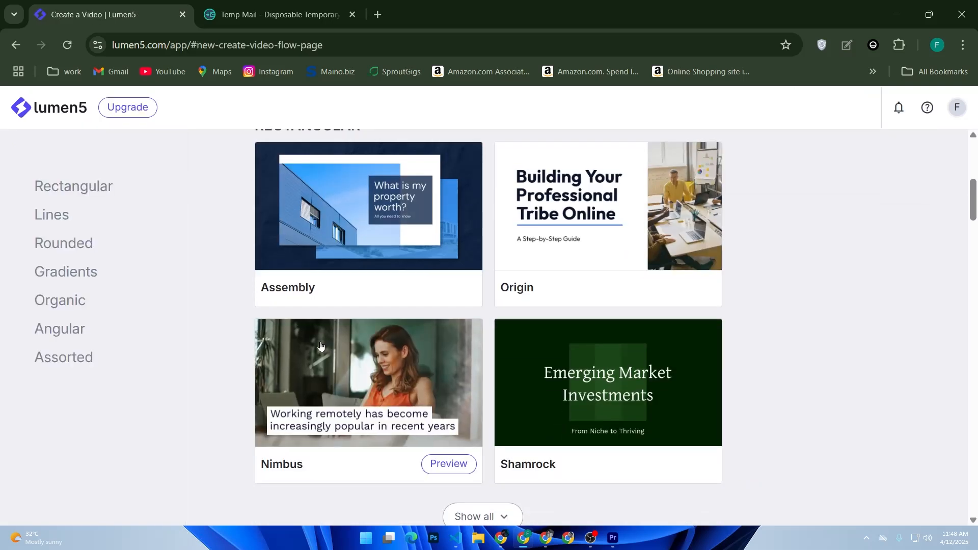
scroll(355, 383, down, 2)
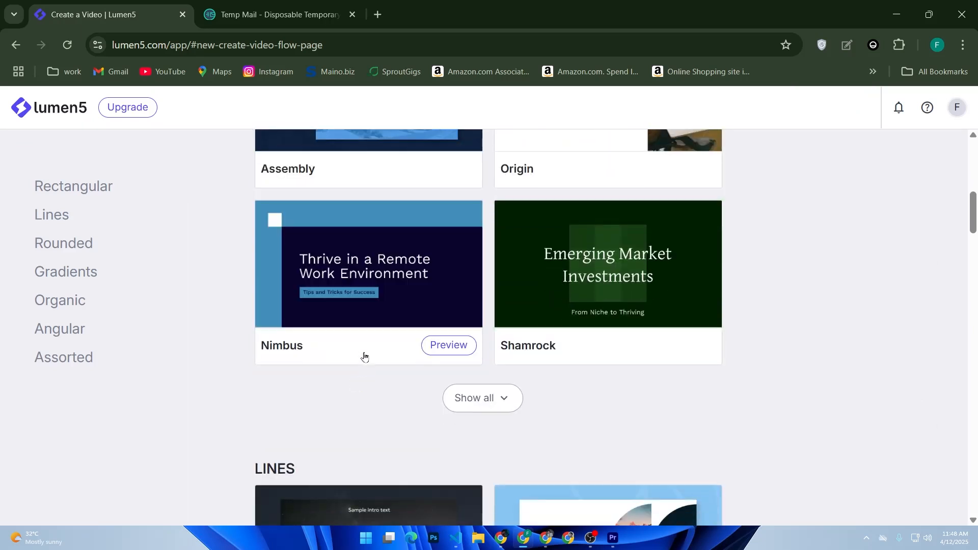
scroll(362, 356, up, 2)
click(448, 464)
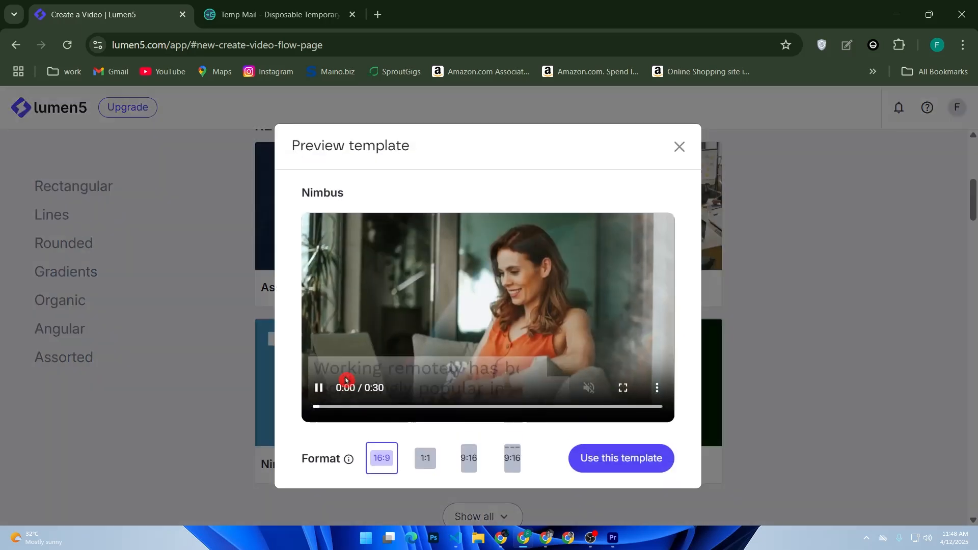
click(564, 457)
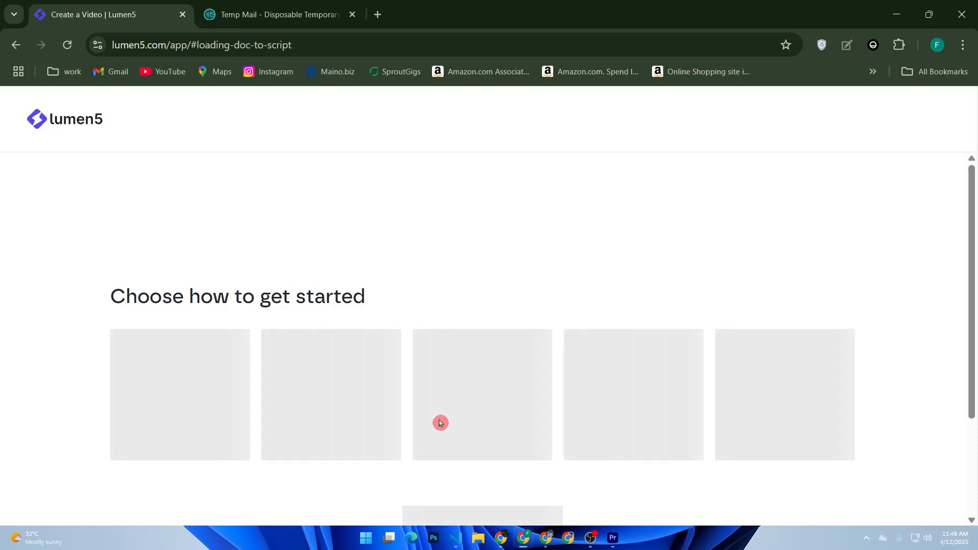
Step: Choose Text on media as the video type and set the content source to Paste text
scroll(440, 423, down, 3)
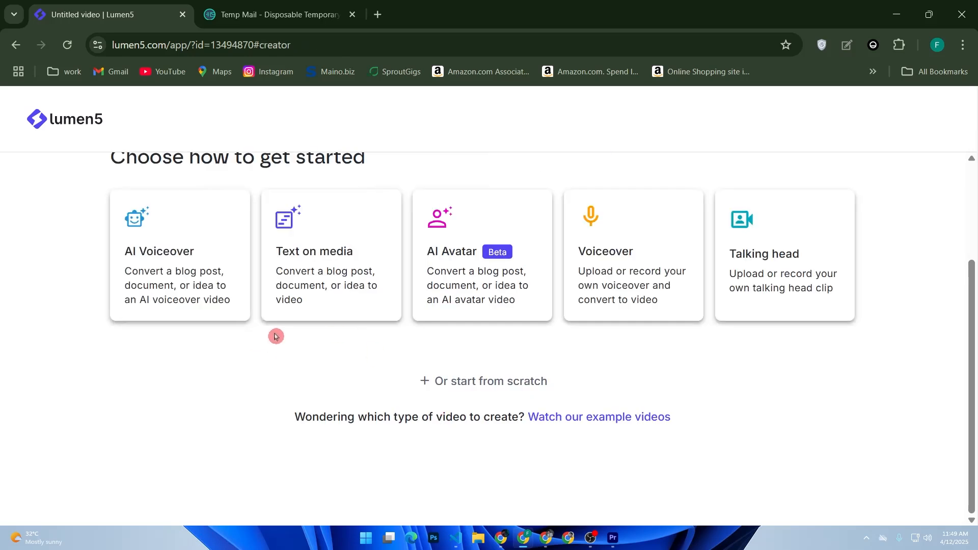
click(299, 308)
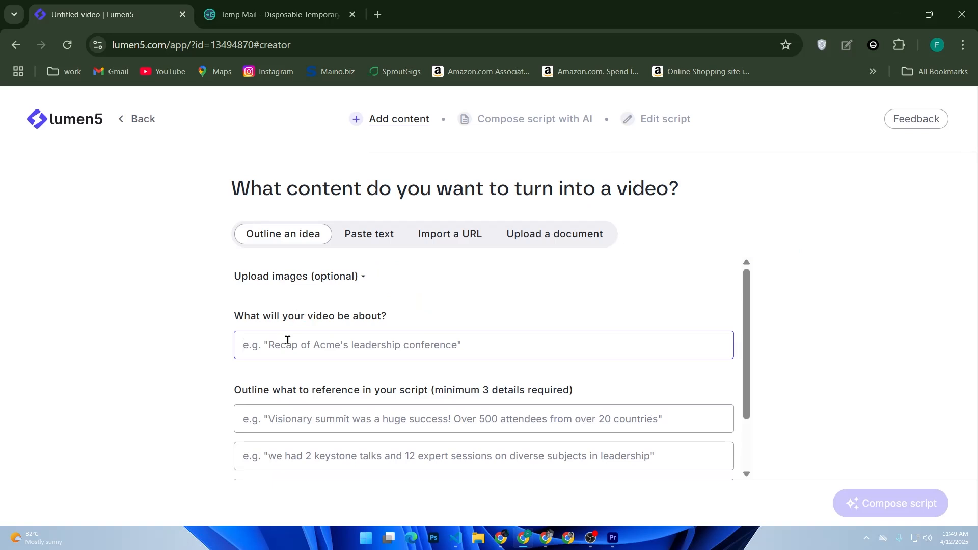
scroll(288, 341, down, 2)
scroll(316, 338, up, 2)
click(335, 330)
click(361, 238)
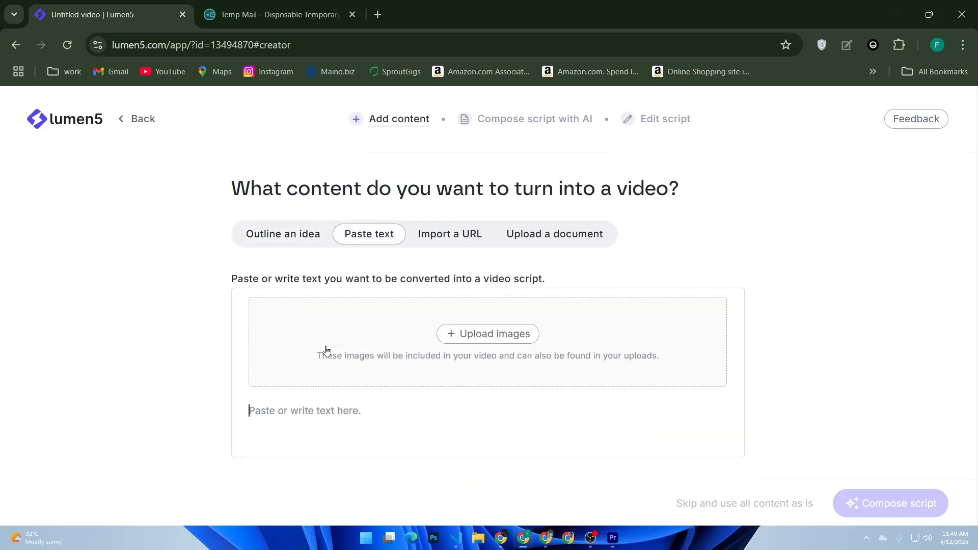
click(323, 406)
click(255, 404)
click(283, 232)
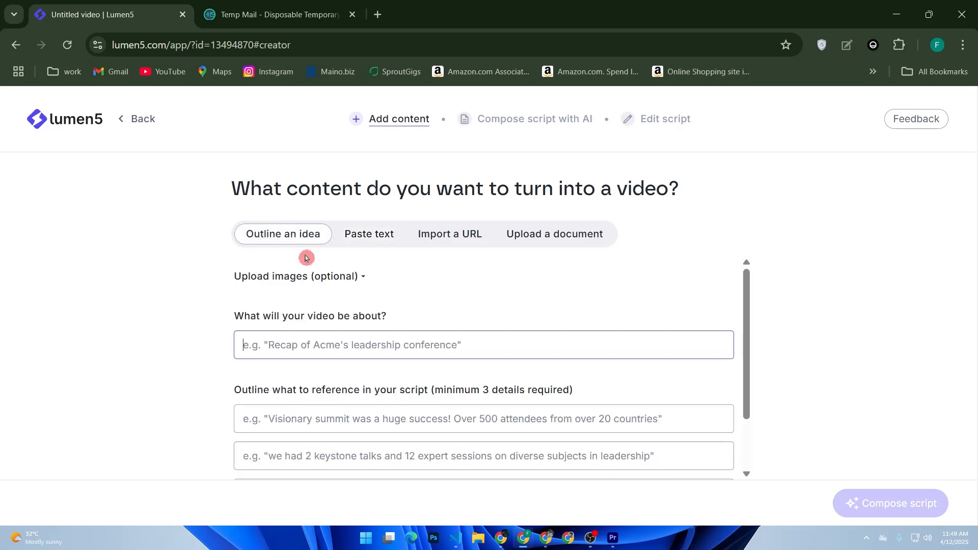
scroll(306, 267, down, 2)
click(347, 235)
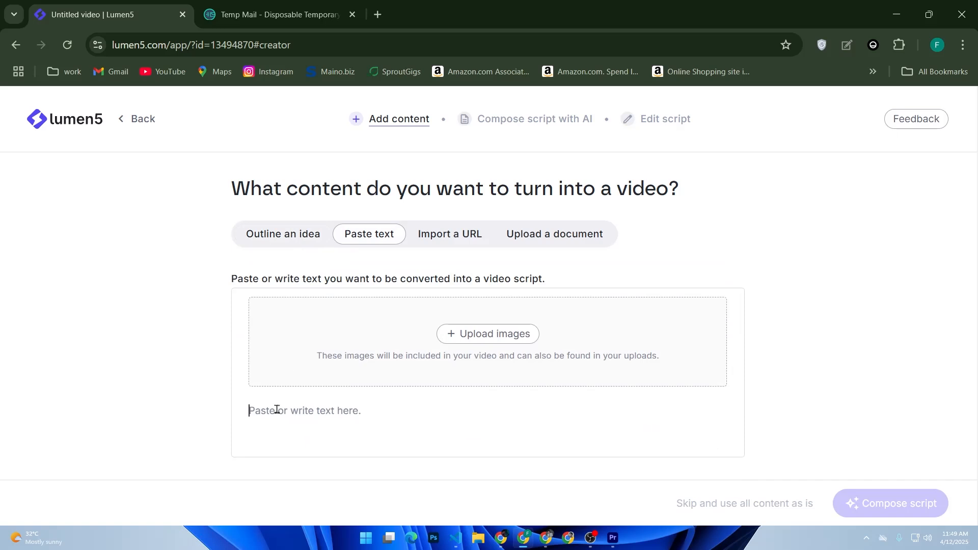
Step: Write "top 5 tips to stay productive while working from home" as the text for the video script
text(tio)
key(BackSpace)
key(BackSpace)
text(op )
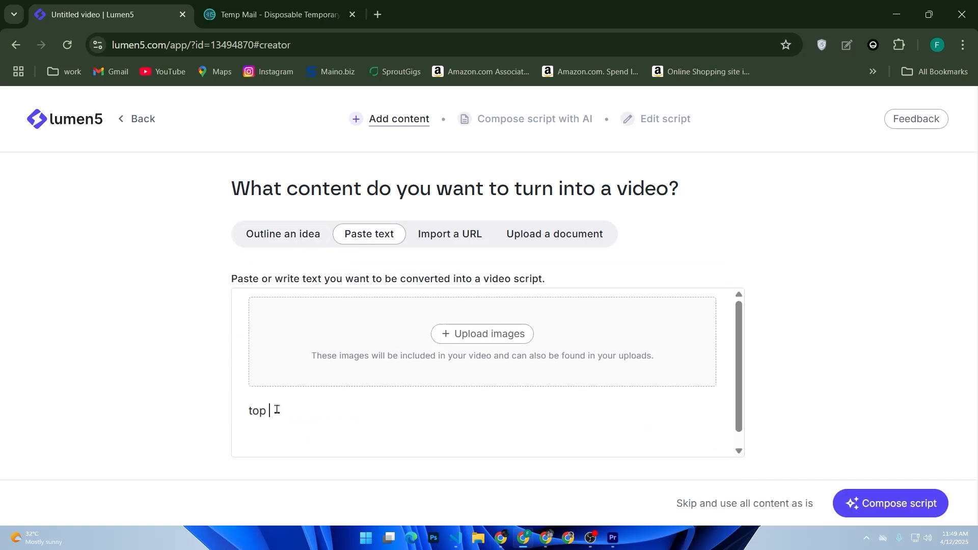
text(5 tips )
text(to sta)
text(y ori)
key(BackSpace)
key(BackSpace)
key(BackSpace)
text(productive )
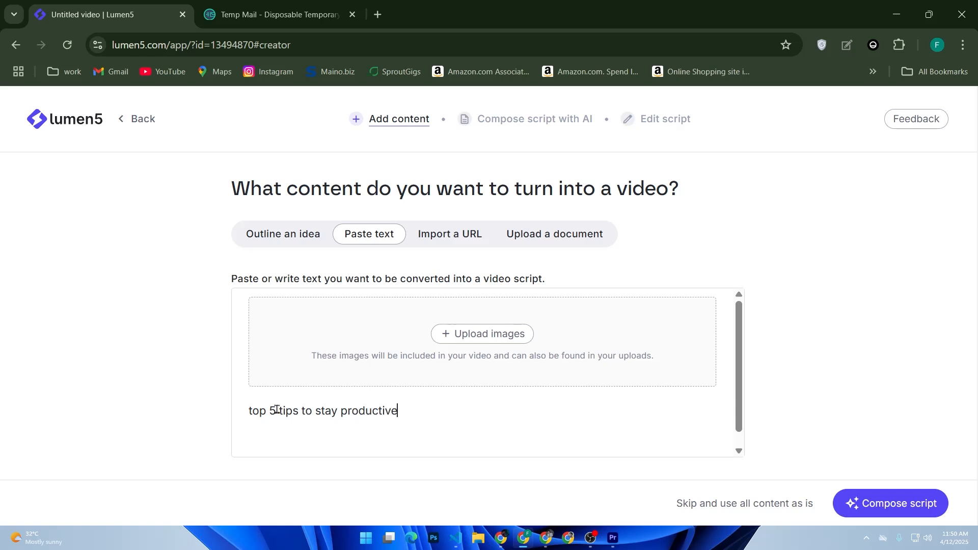
text(while working from home)
click(838, 504)
click(653, 404)
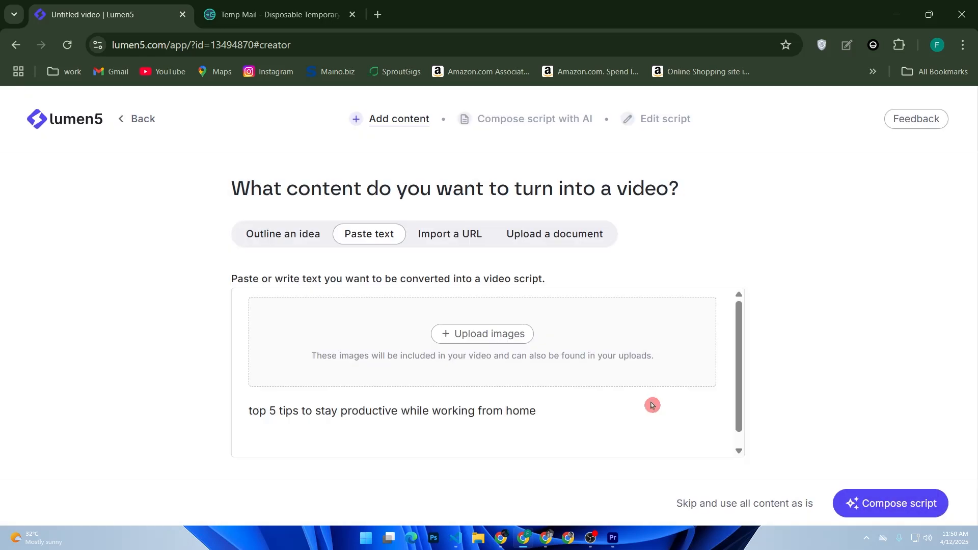
click(516, 340)
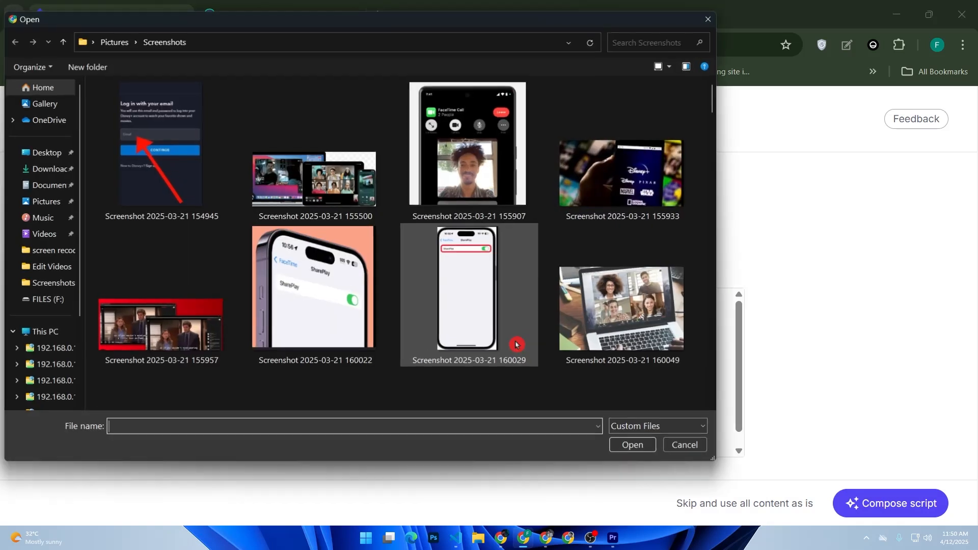
click(444, 327)
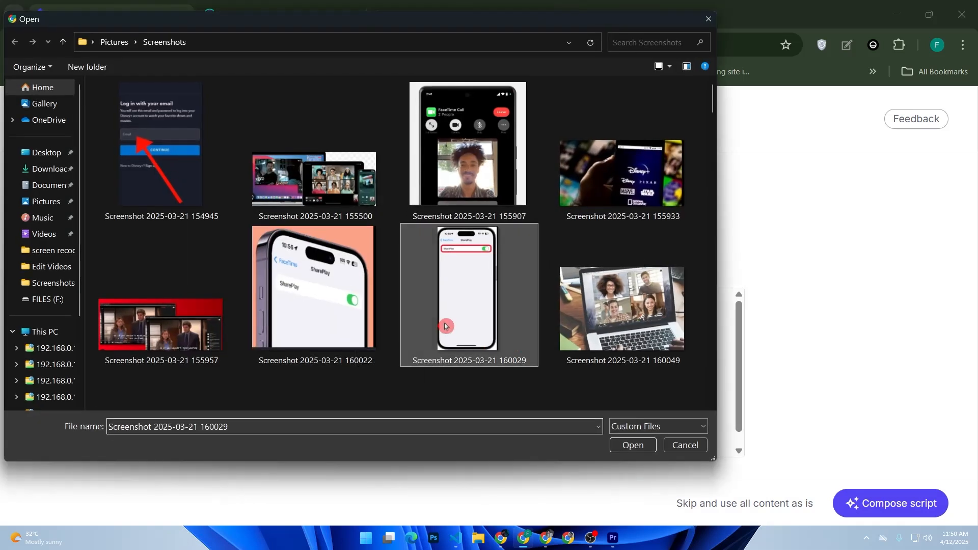
double_click(605, 318)
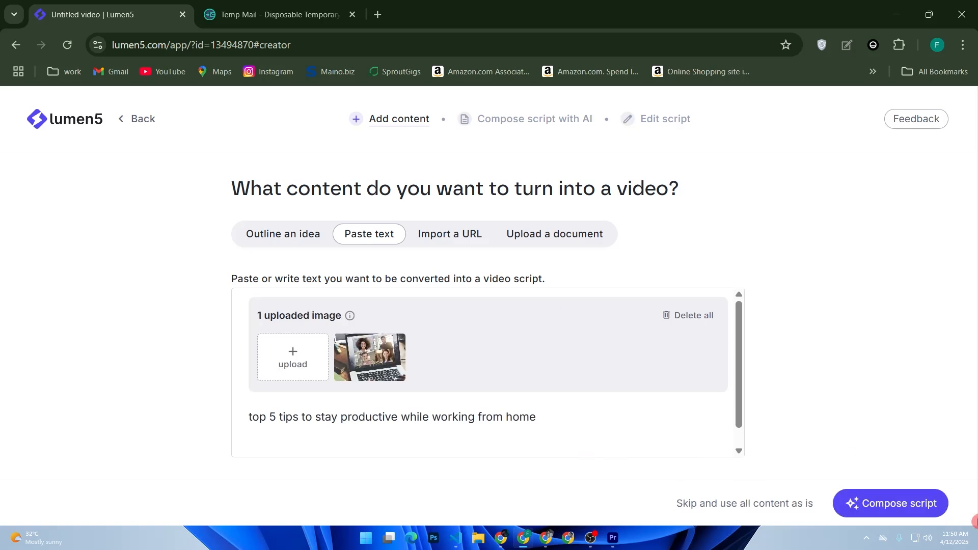
Step: Try composing the script with AI, dismiss the notice, use all content as is instead, and convert the script to video
click(879, 512)
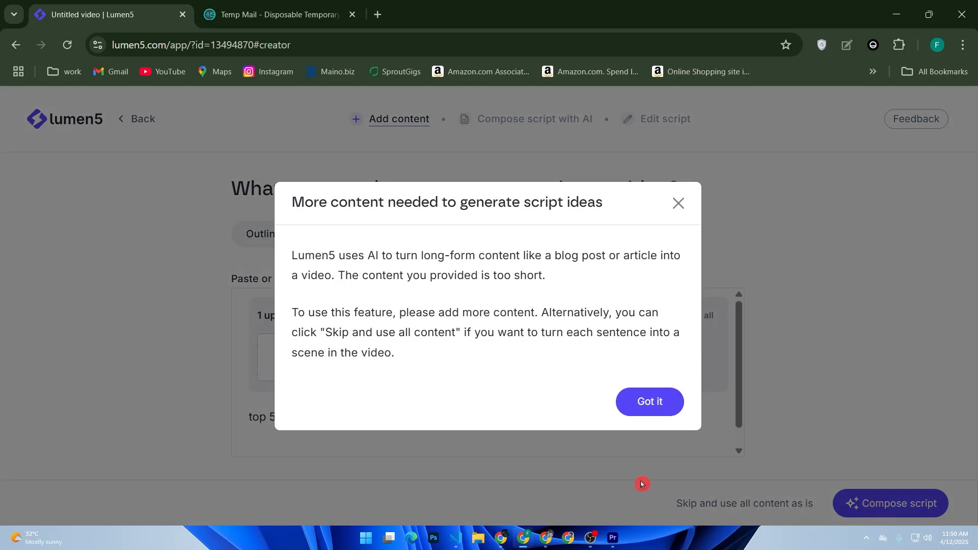
click(659, 406)
click(696, 509)
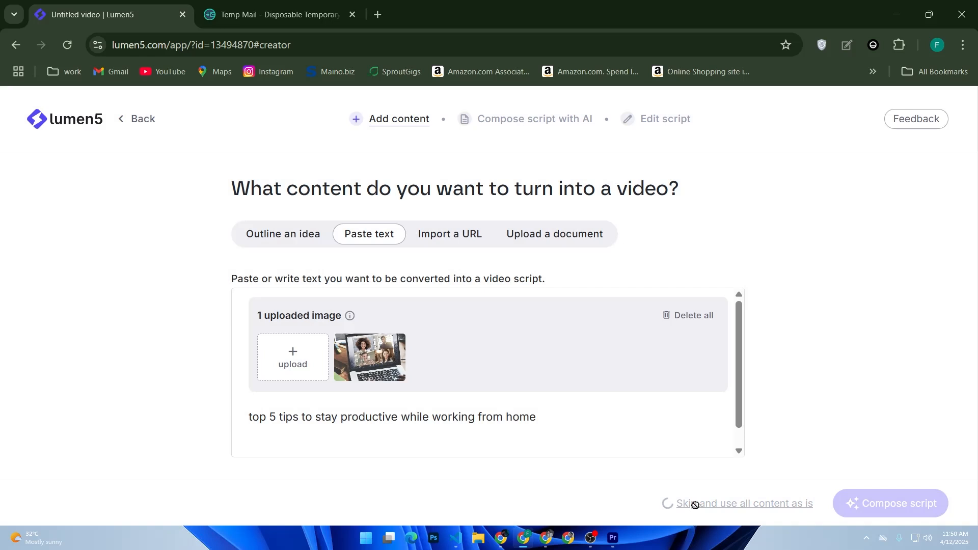
click(698, 511)
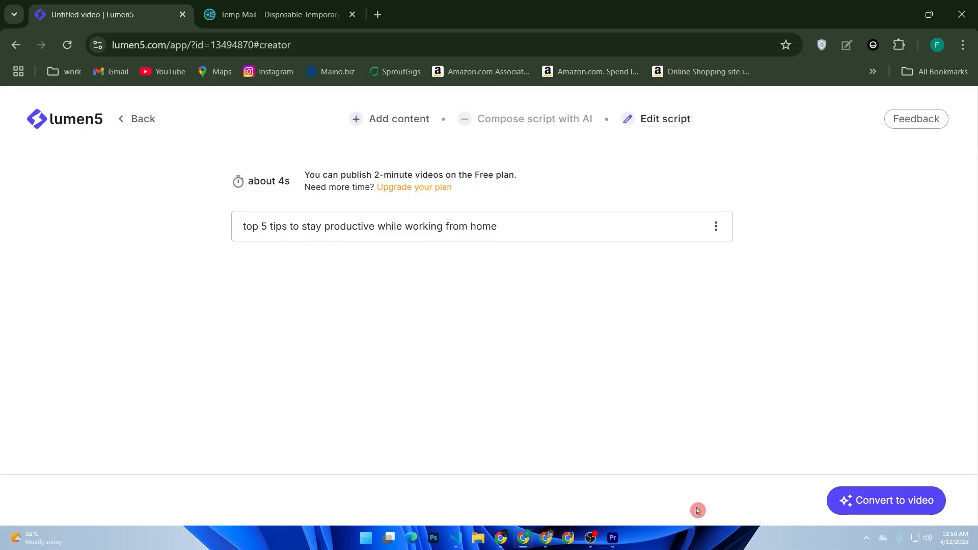
click(852, 502)
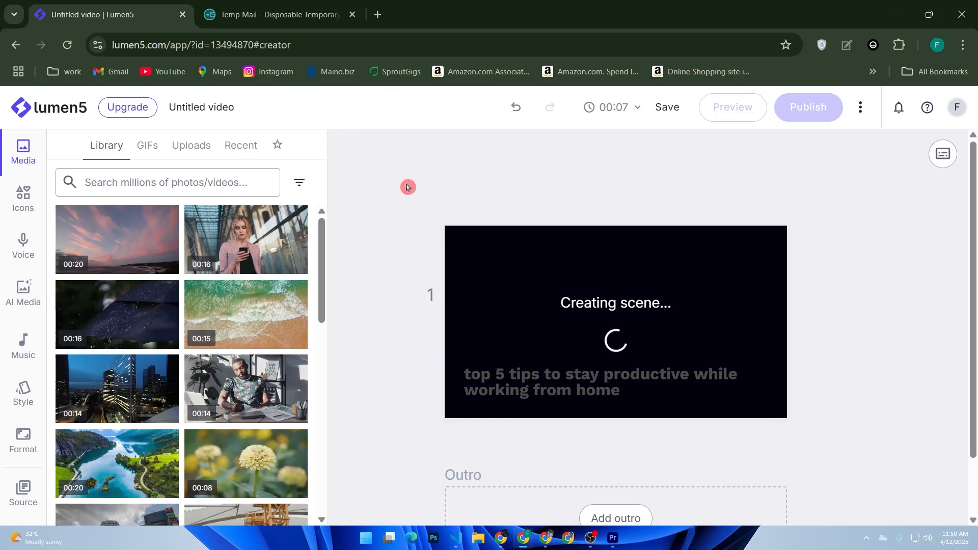
Step: Look through the available music tracks and return to the media library
click(23, 347)
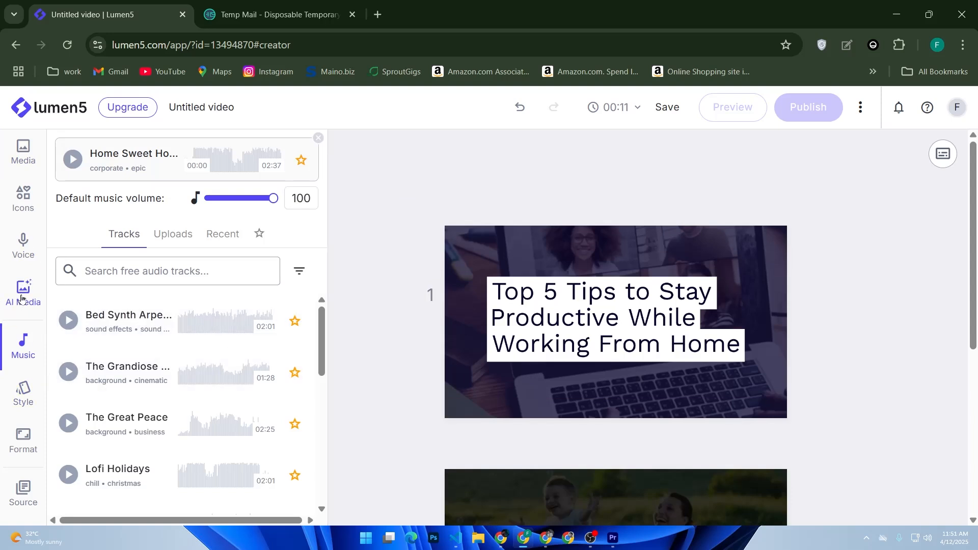
click(23, 155)
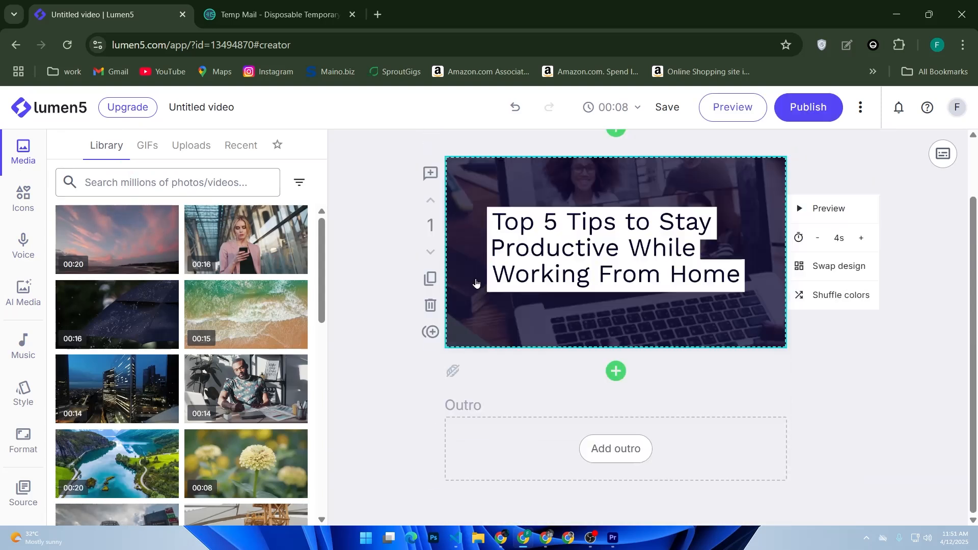
click(375, 302)
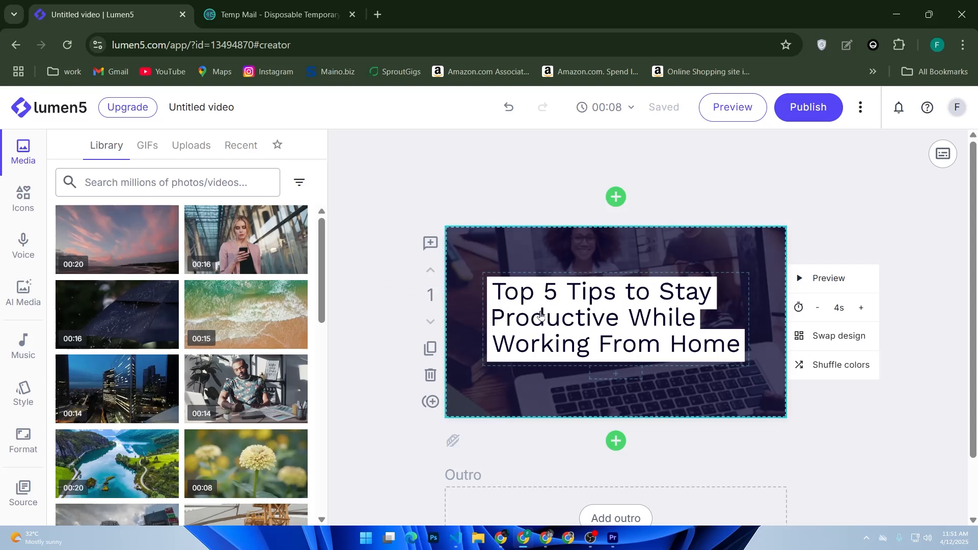
Step: Play the preview of the whole video and close it
click(726, 117)
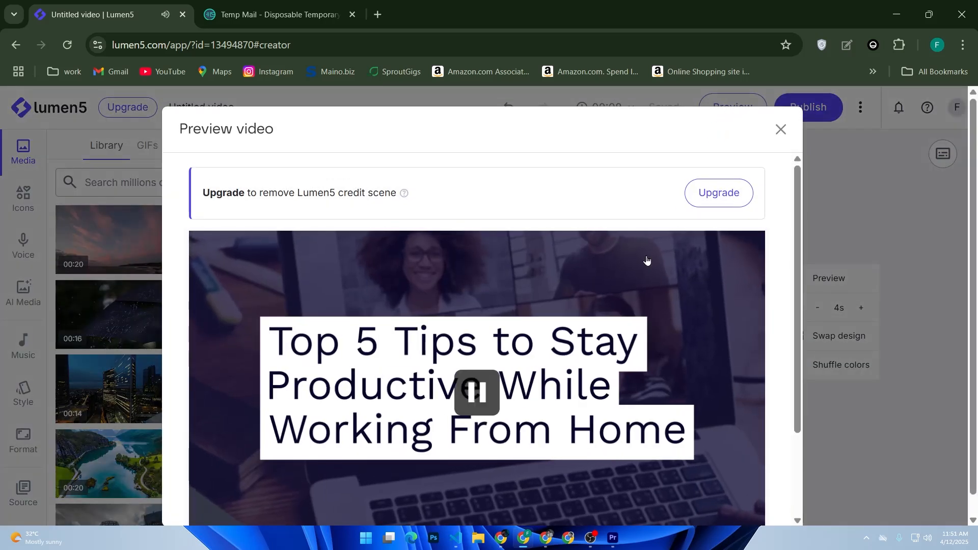
scroll(649, 253, down, 1)
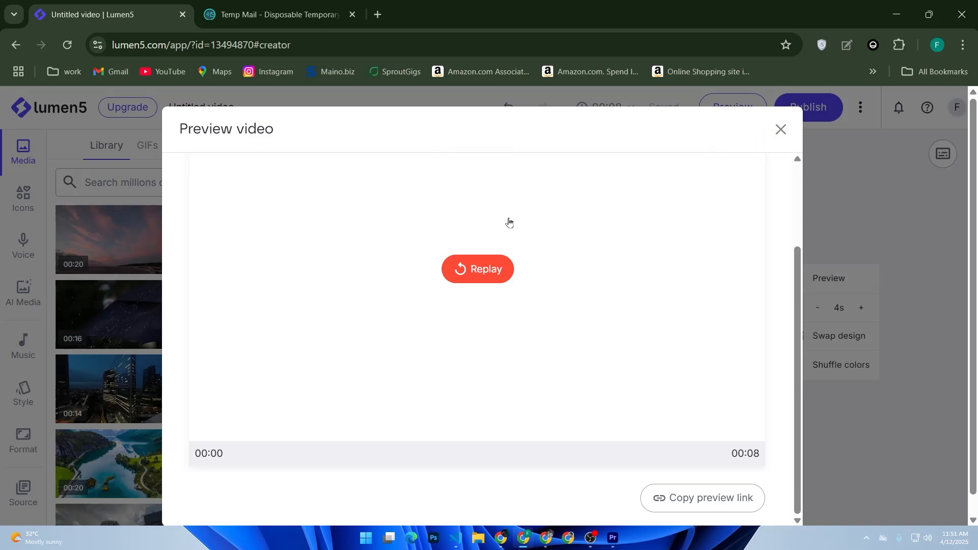
click(780, 130)
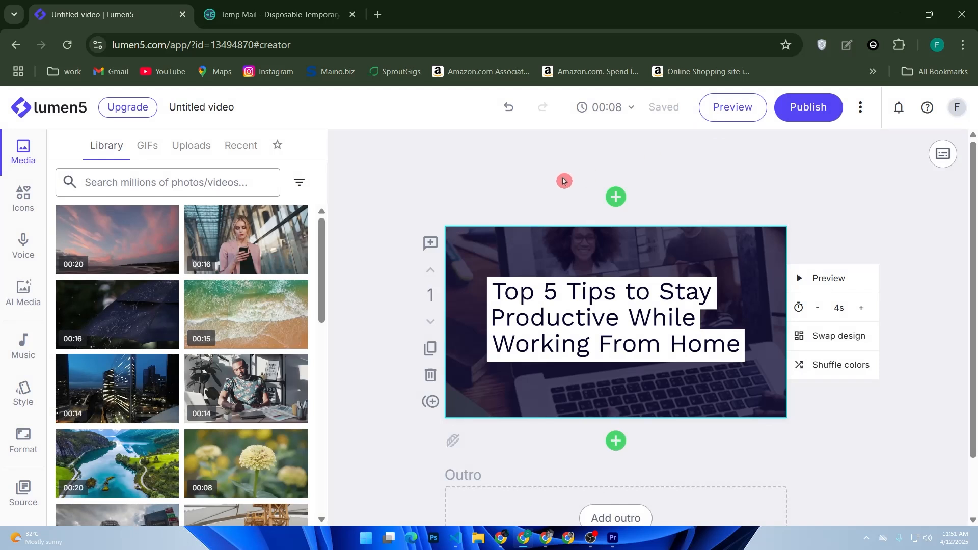